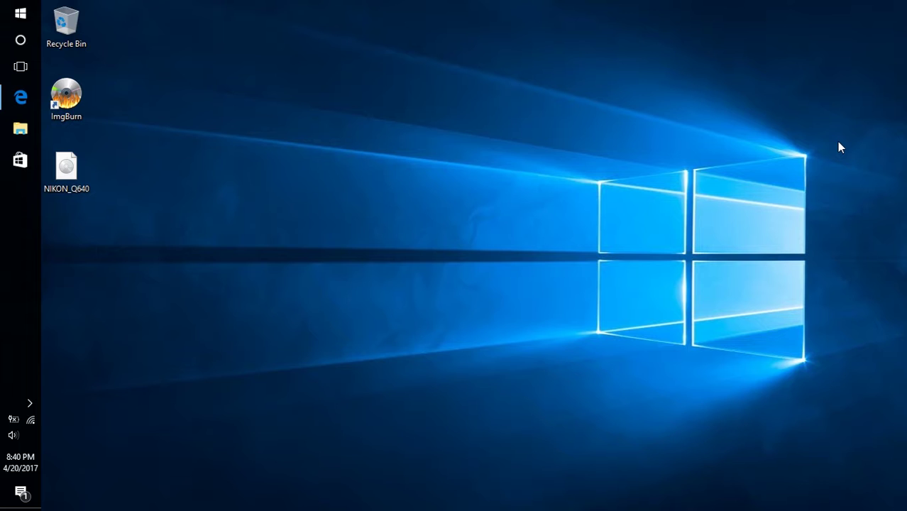
left_click(21, 96)
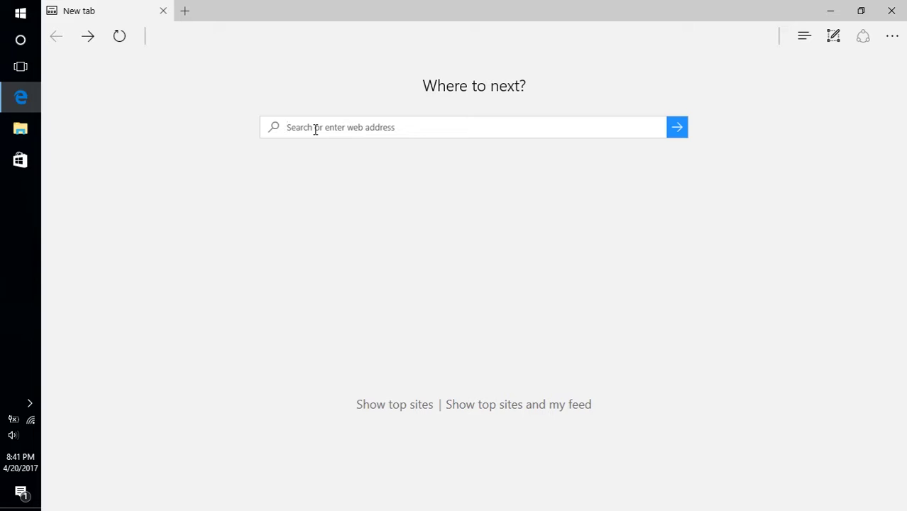
type("www.")
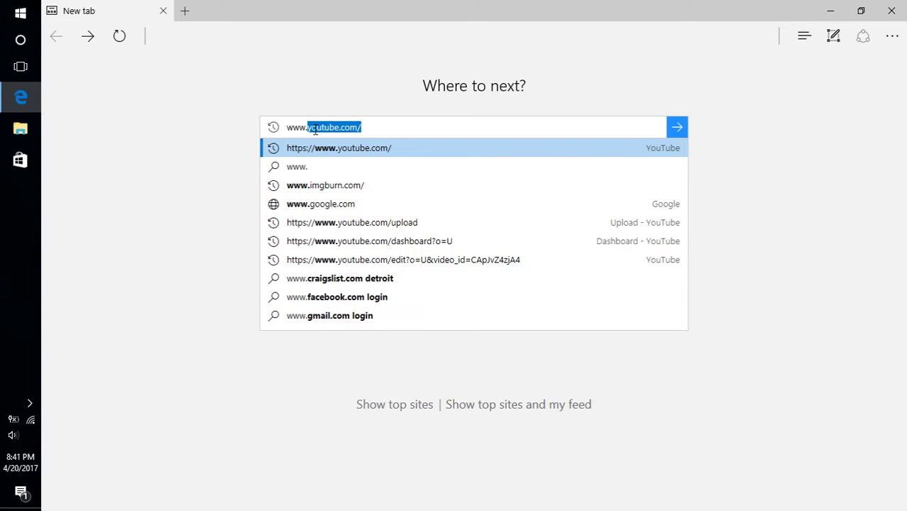
type("vid")
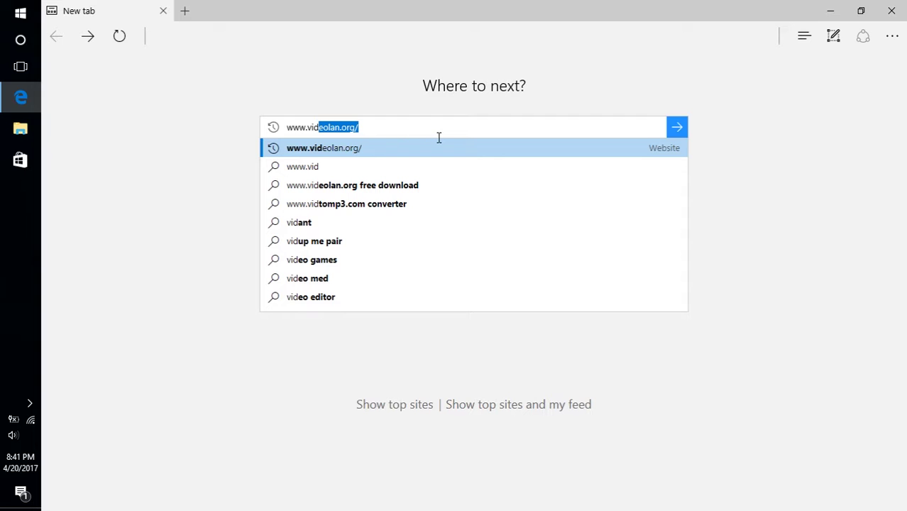
type("eola")
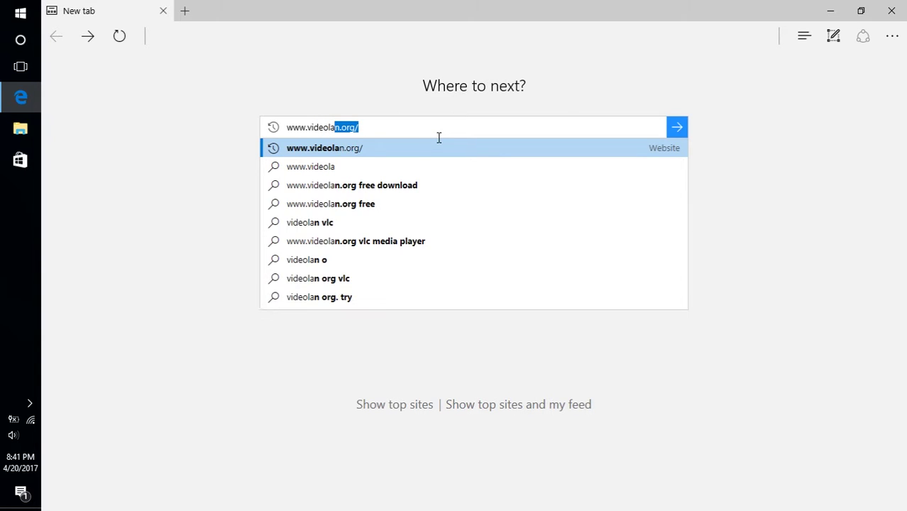
type("n.")
type("o")
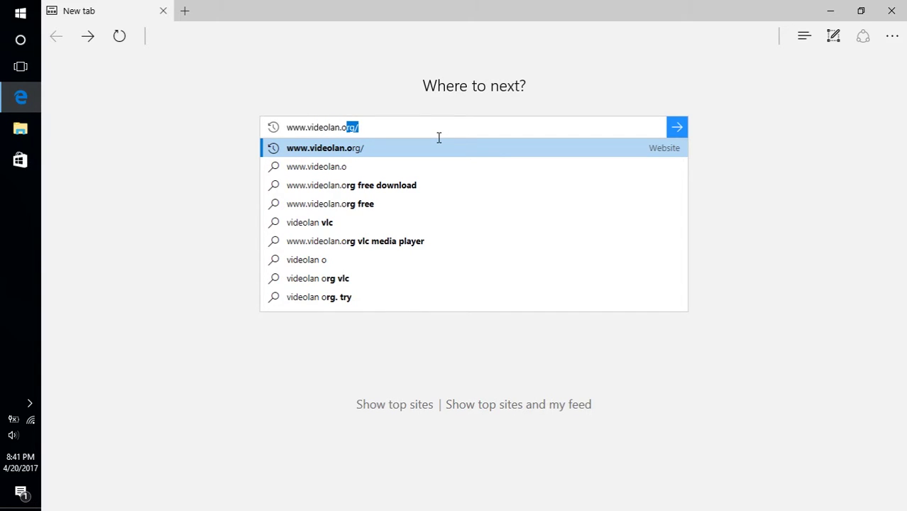
type("rg/")
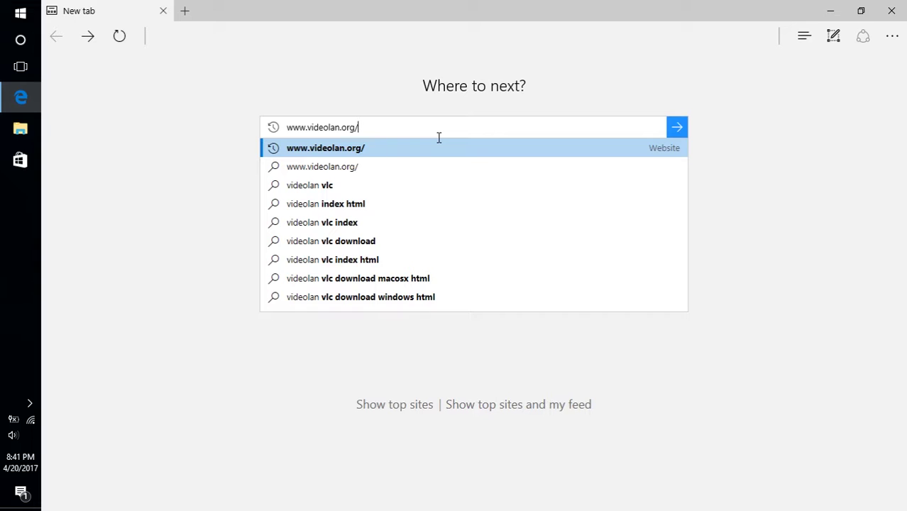
key("Return")
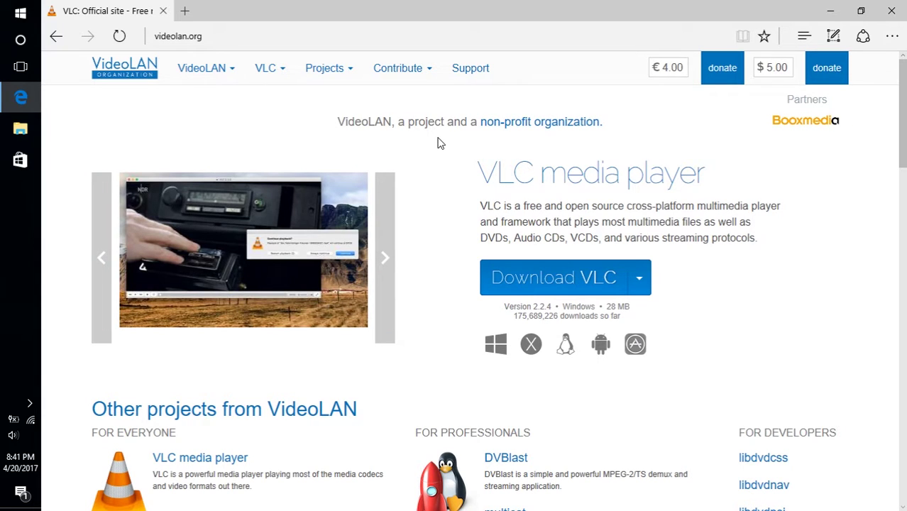
Download VLC for Windows from the VideoLAN site and save the installer vlc-2.2.4-win32.exe
left_click(564, 279)
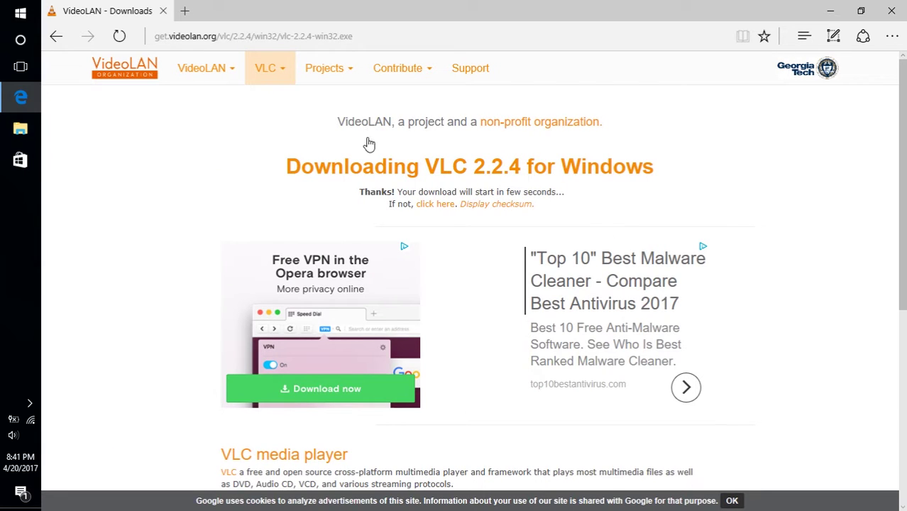
scroll(534, 314, "down", 1)
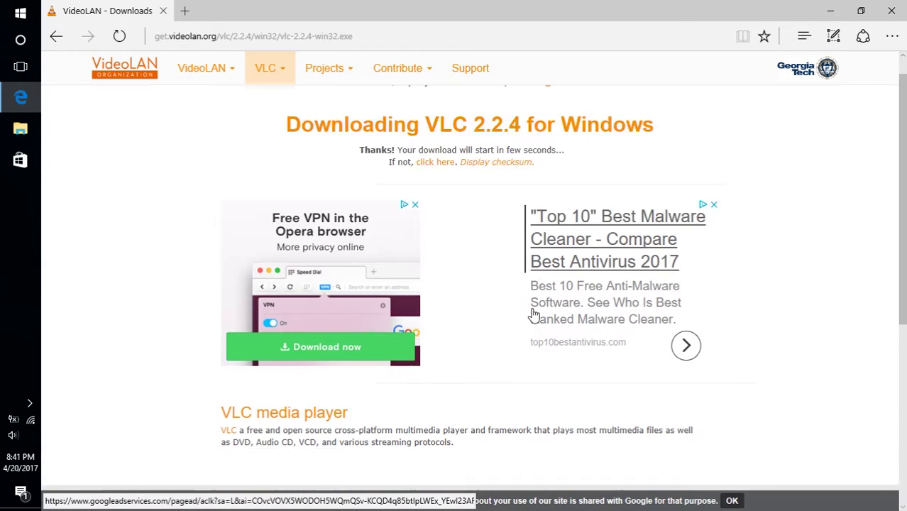
scroll(534, 314, "down", 2)
scroll(534, 313, "down", 1)
scroll(534, 312, "up", 4)
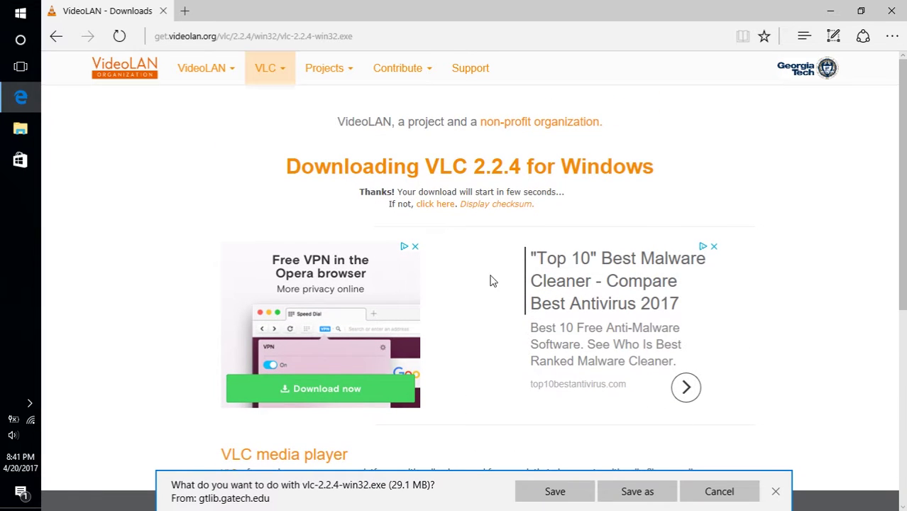
scroll(446, 304, "down", 1)
scroll(345, 318, "up", 1)
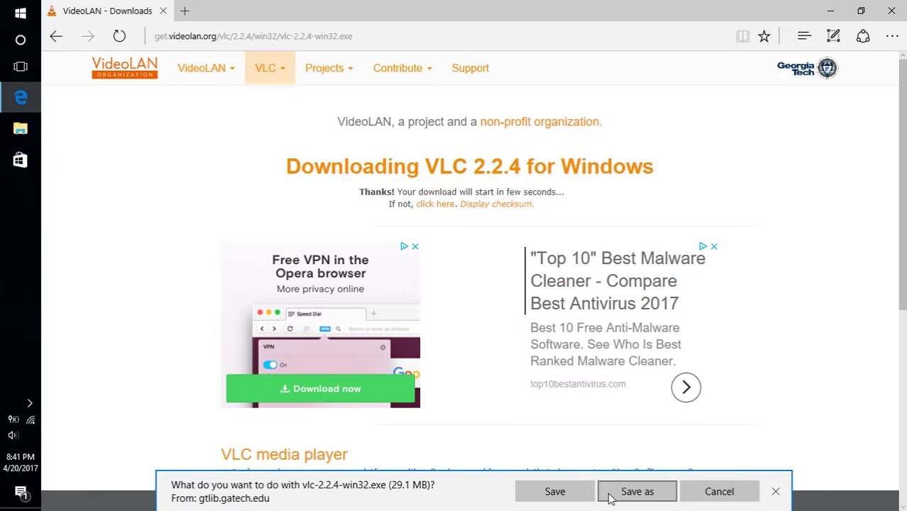
left_click(580, 491)
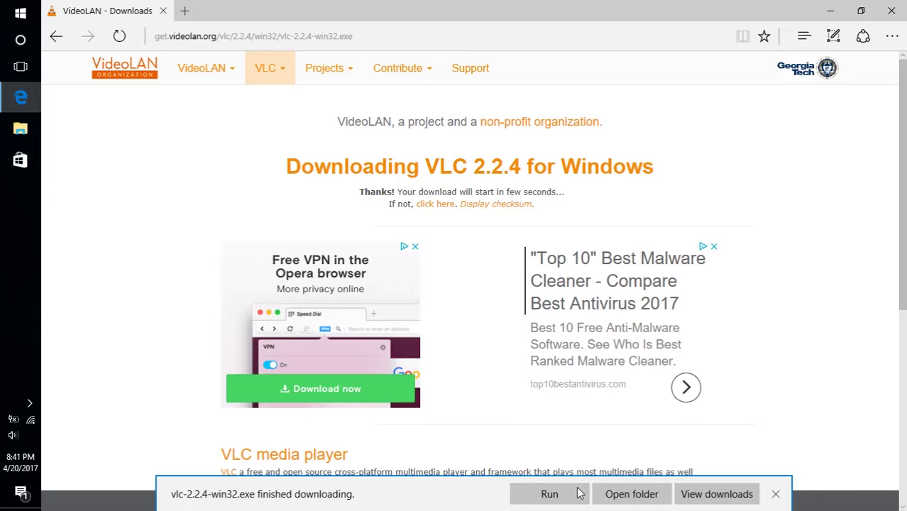
Run the downloaded VLC installer, minimize the browser and keep English as the installer language
left_click(560, 492)
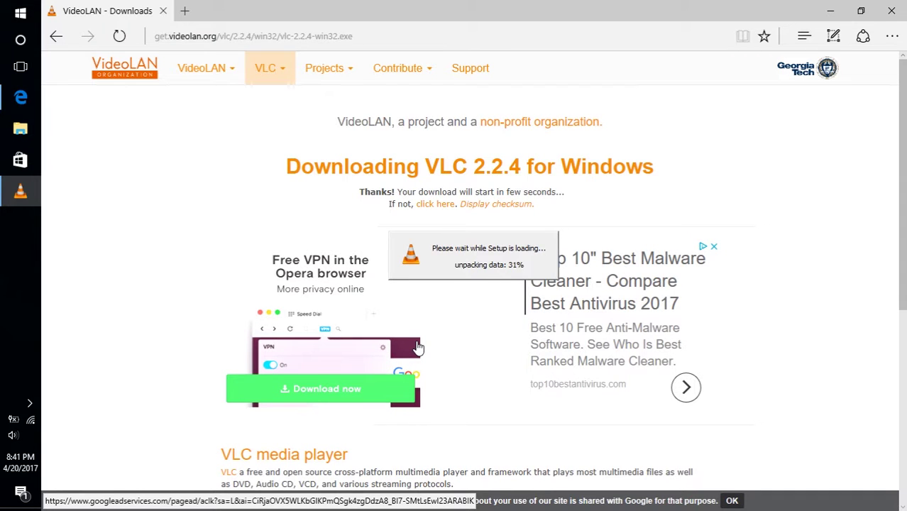
left_click(830, 11)
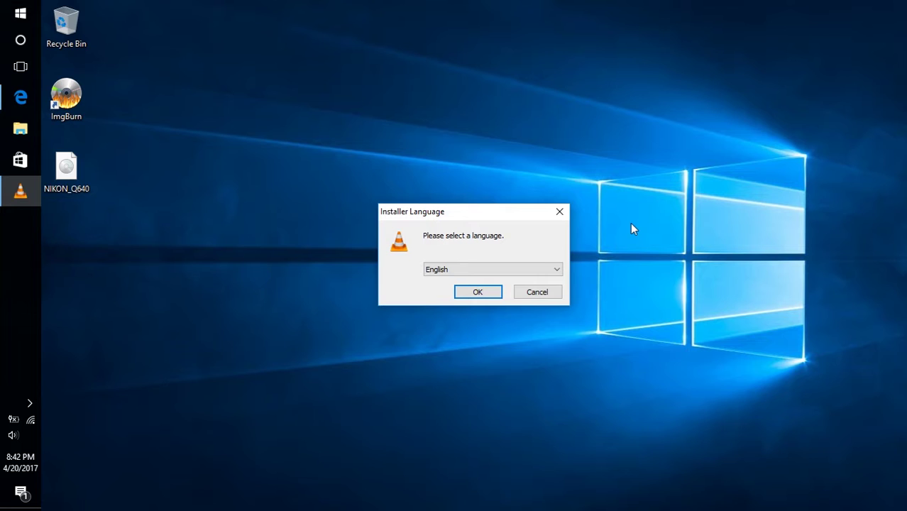
left_click(560, 269)
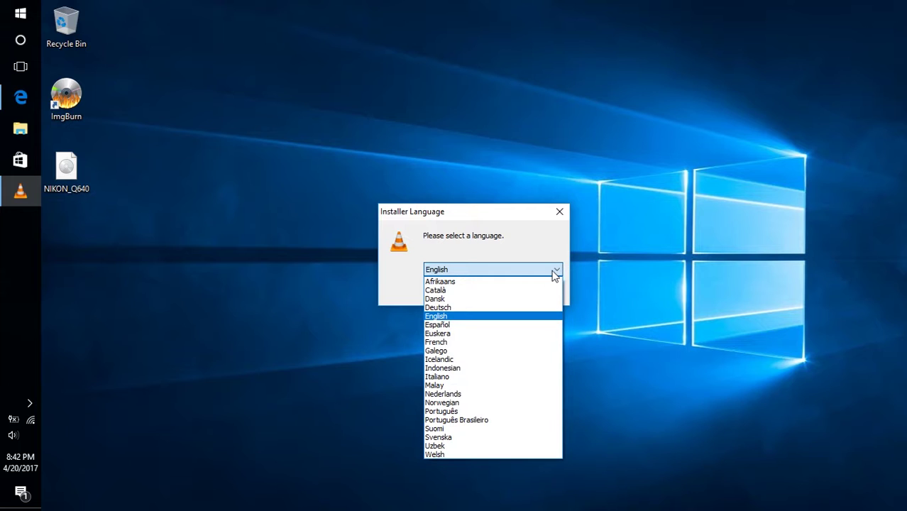
left_click(554, 274)
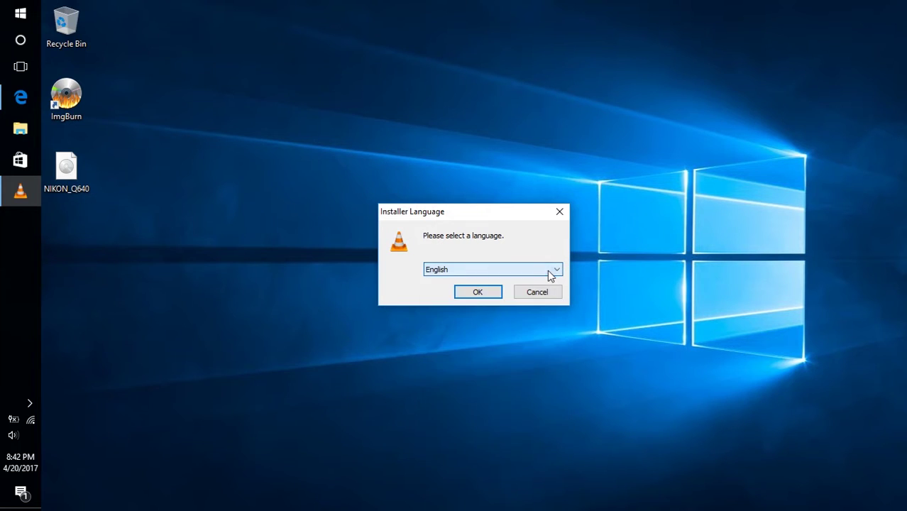
left_click(497, 295)
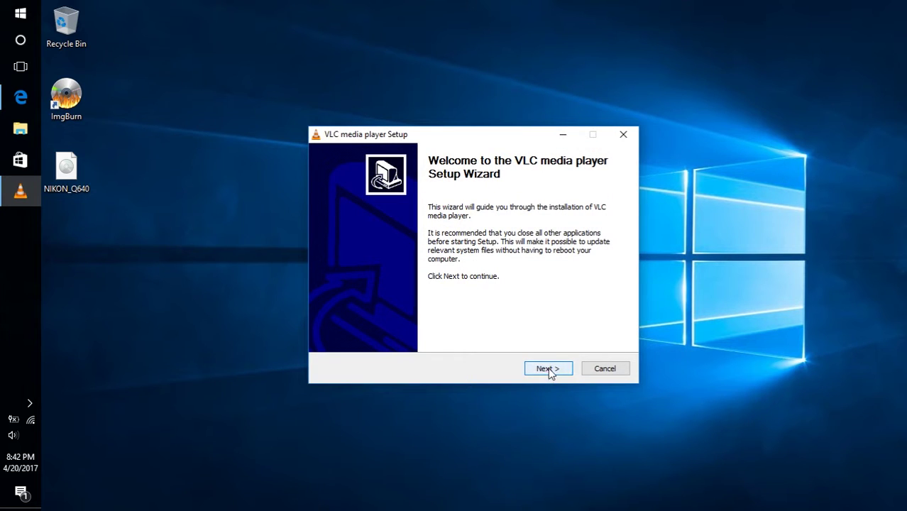
Install VLC media player with the default components and location, and finish the setup without running the player
left_click(551, 370)
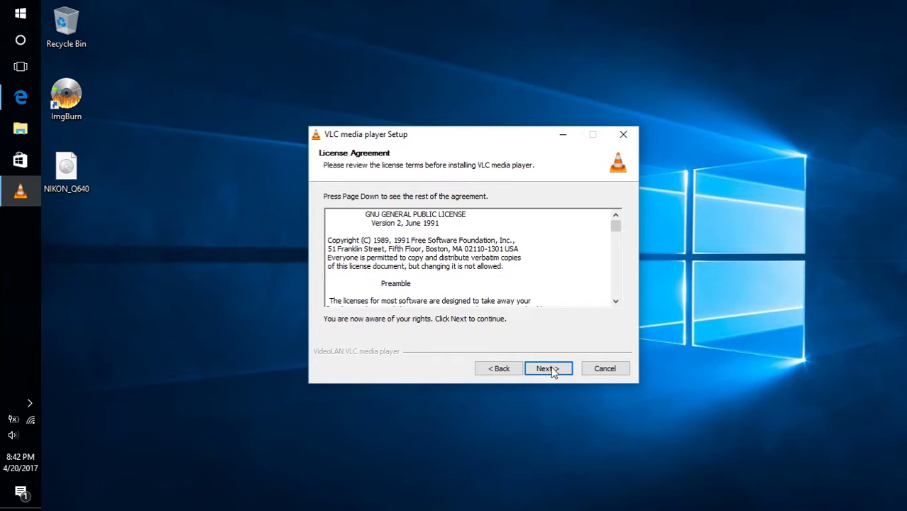
left_click(553, 370)
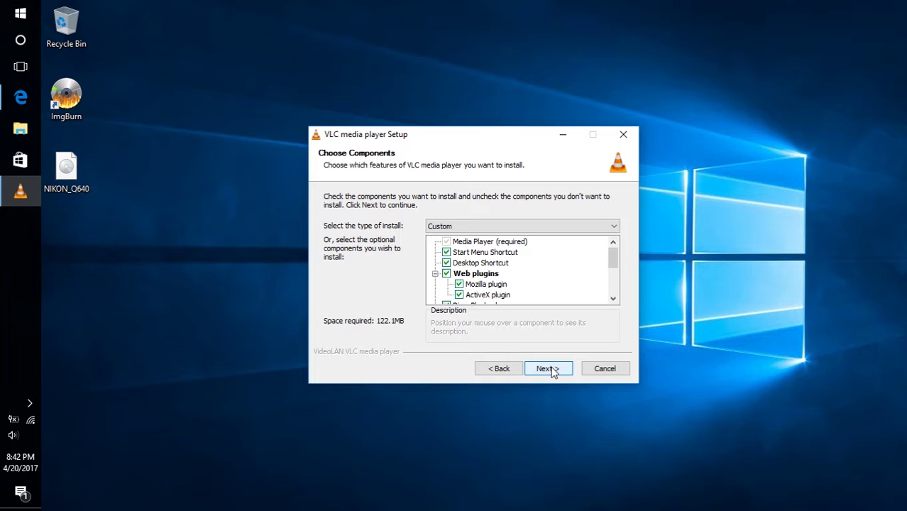
left_click(553, 371)
left_click(553, 371)
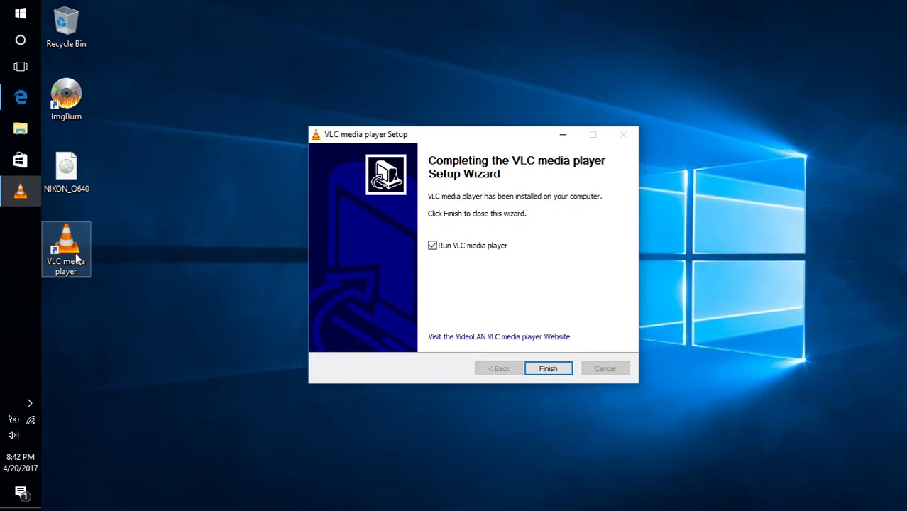
left_click(432, 245)
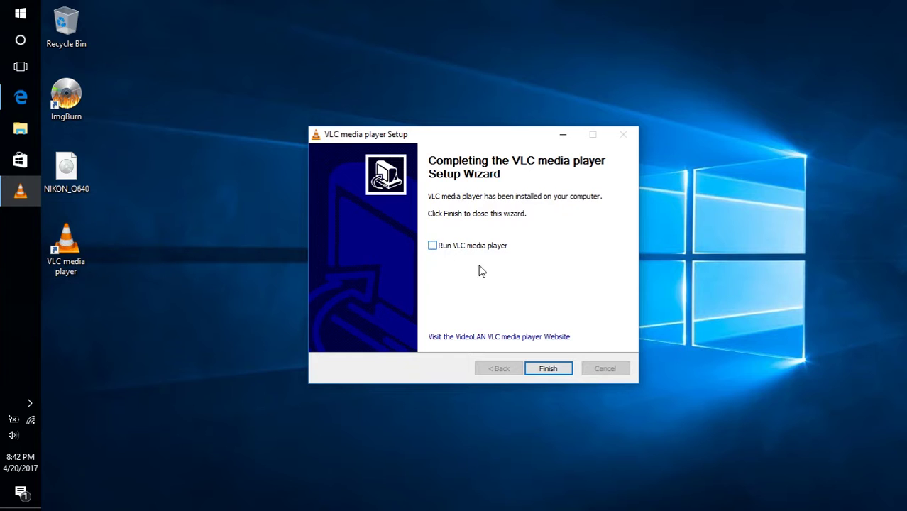
left_click(547, 369)
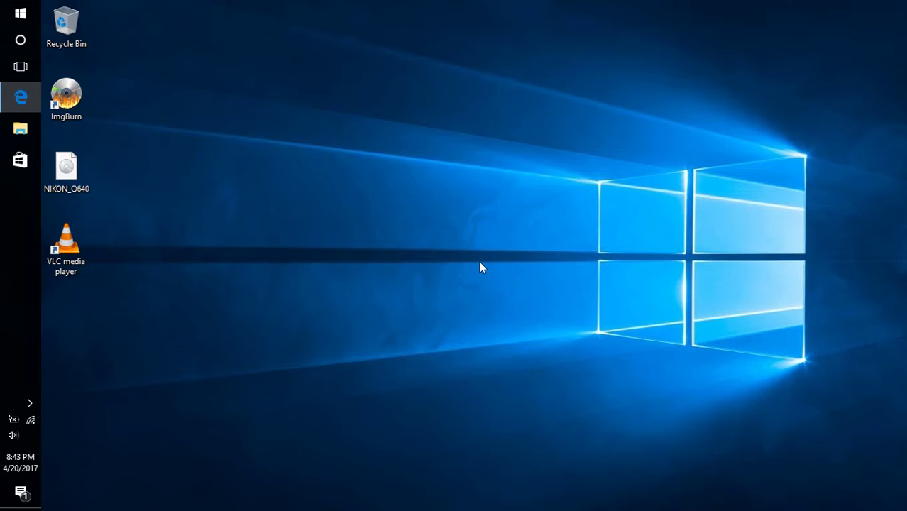
Check the file type and size of the NIKON_Q640 disc image in its properties, and close them without changes
right_click(80, 176)
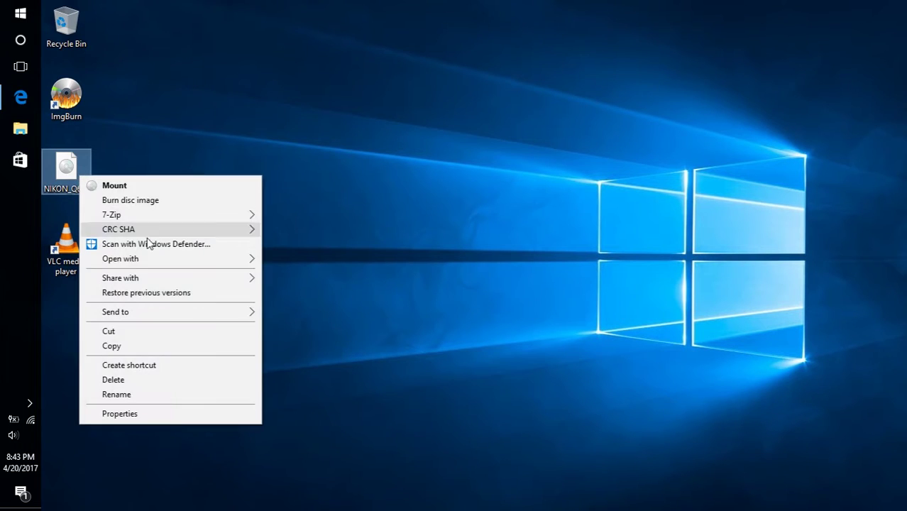
left_click(152, 417)
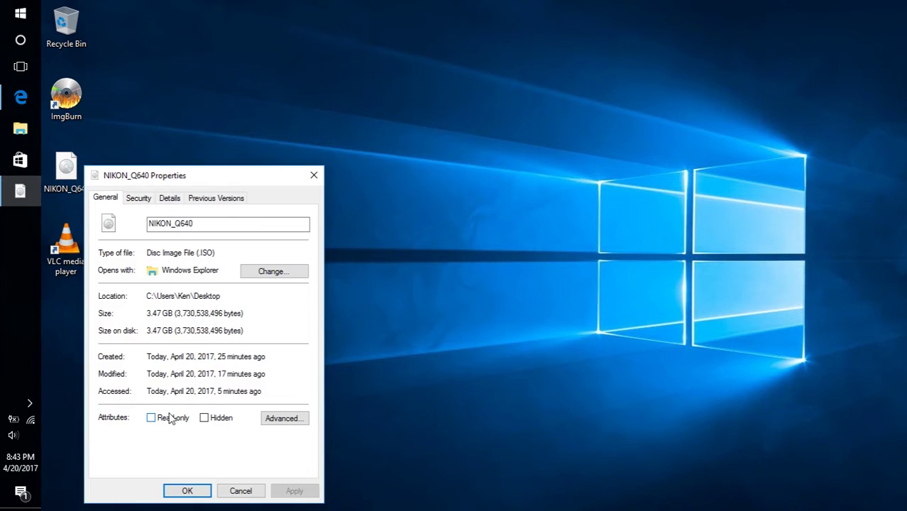
left_click_drag(208, 183, 366, 103)
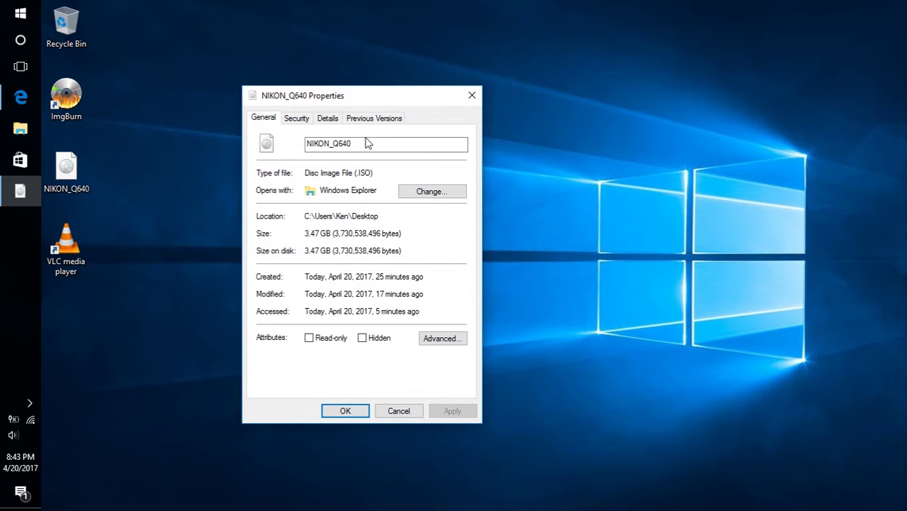
left_click_drag(357, 175, 373, 174)
left_click(398, 413)
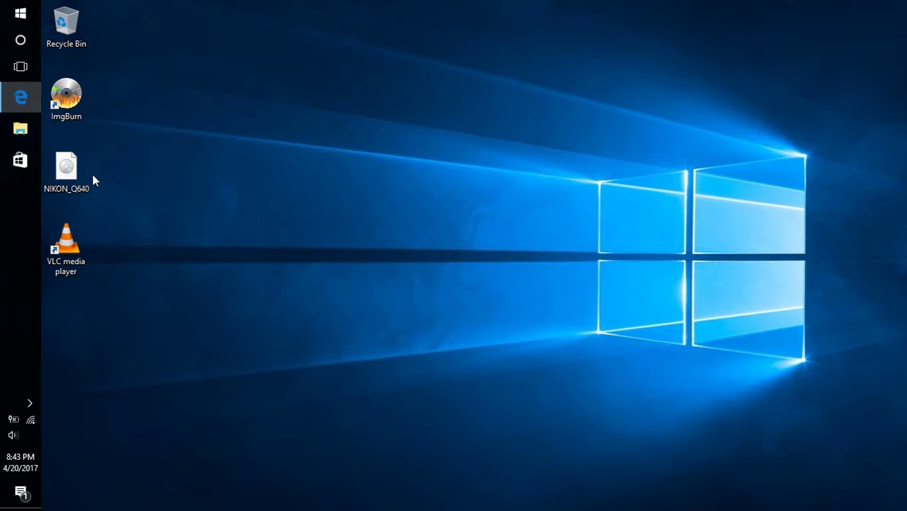
Mount the NIKON_Q640 disc image, widen the File Explorer folder tree and collapse DVD Drive (D:) in it
right_click(70, 163)
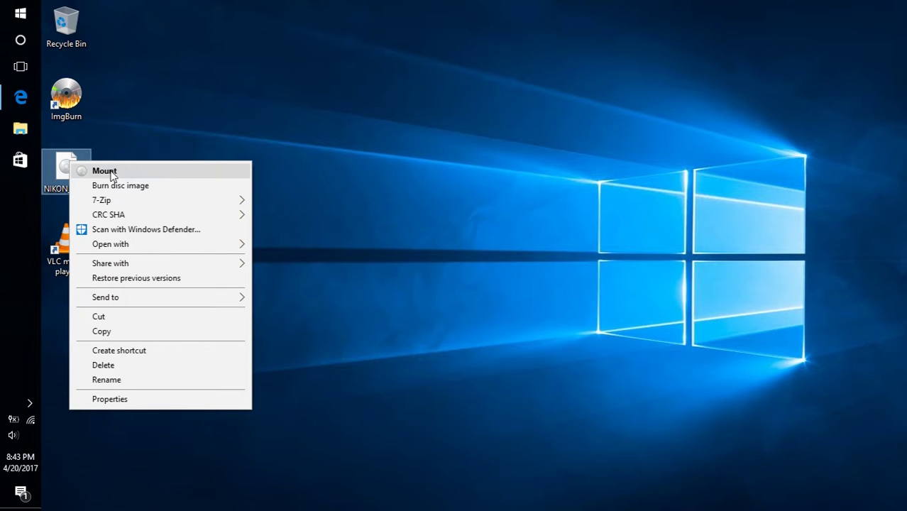
left_click(106, 172)
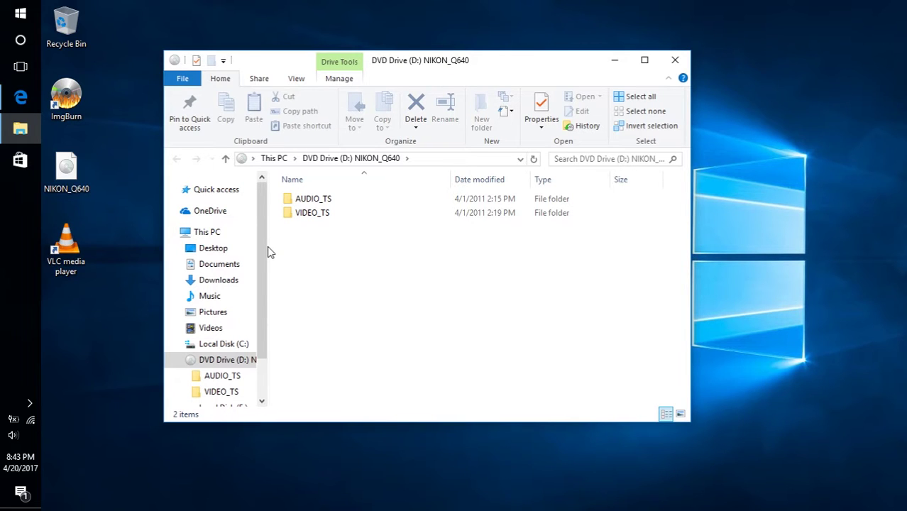
left_click_drag(266, 250, 347, 250)
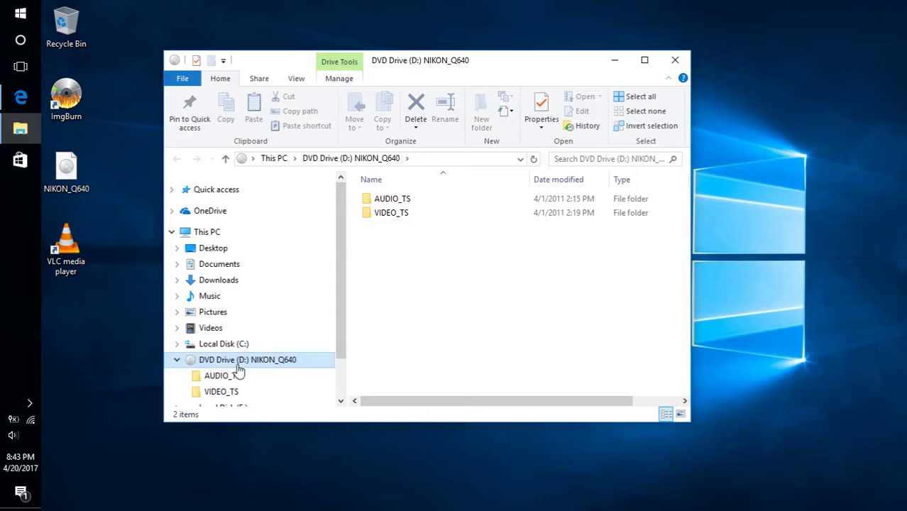
left_click(177, 359)
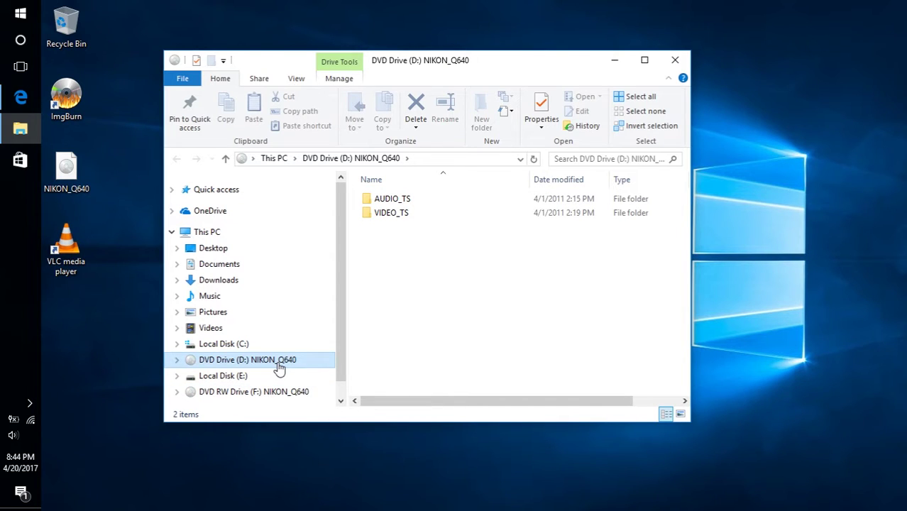
Launch VLC media player, accept its default network access policy and move its window clear of the drive list
double_click(79, 248)
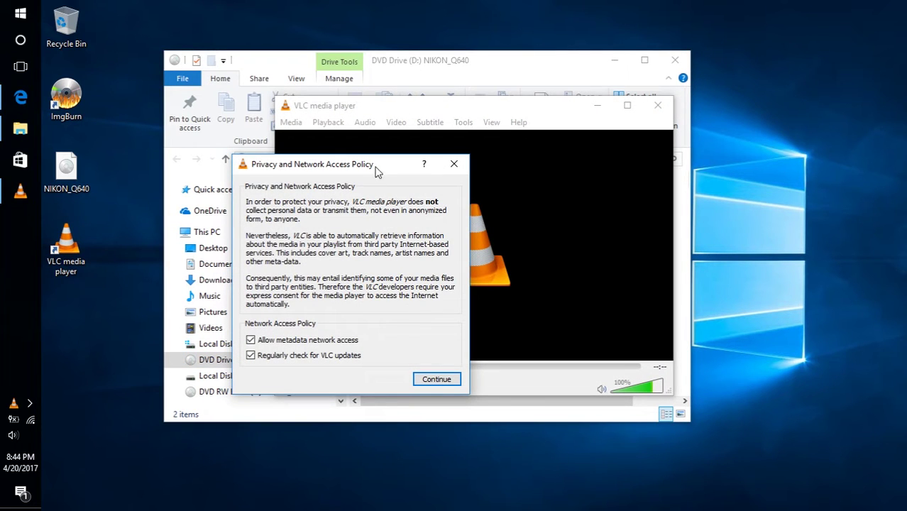
left_click_drag(378, 170, 473, 151)
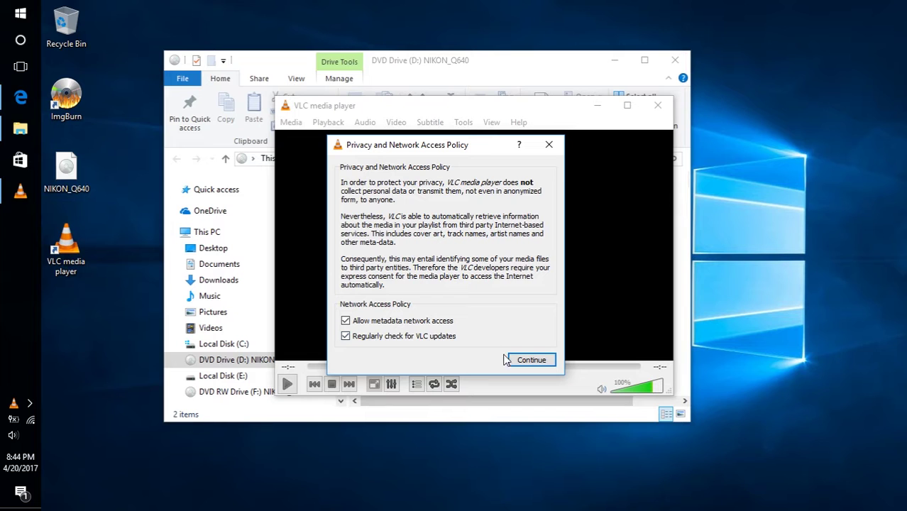
left_click(529, 361)
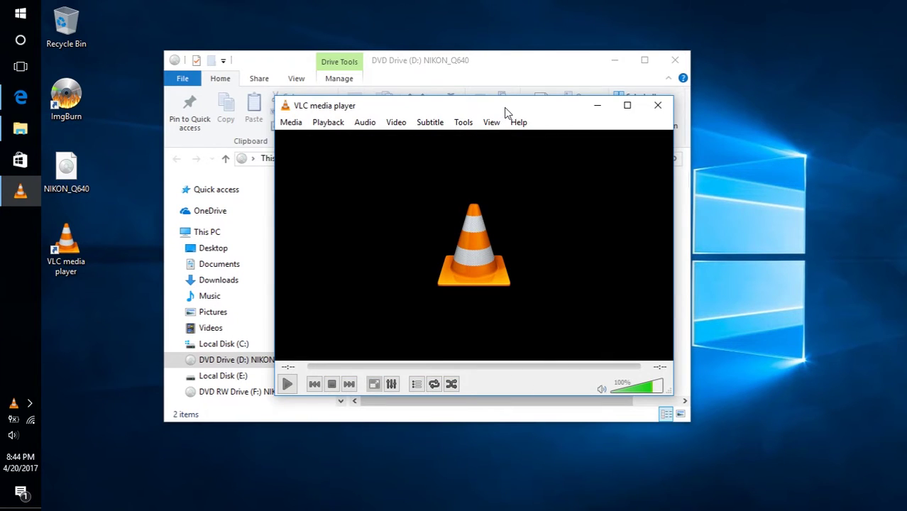
left_click_drag(506, 114, 584, 51)
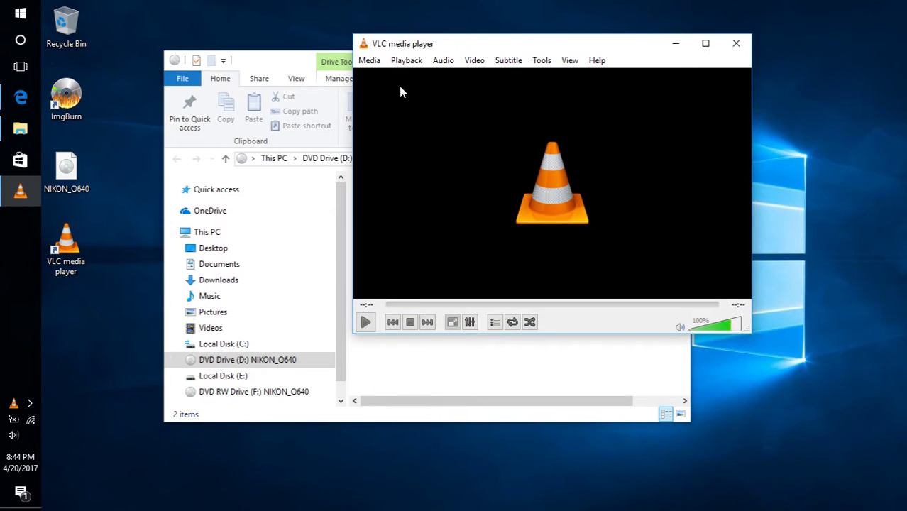
Play the DVD from disc device D:\ - NIKON_Q640 and move the player window fully into view
left_click(369, 61)
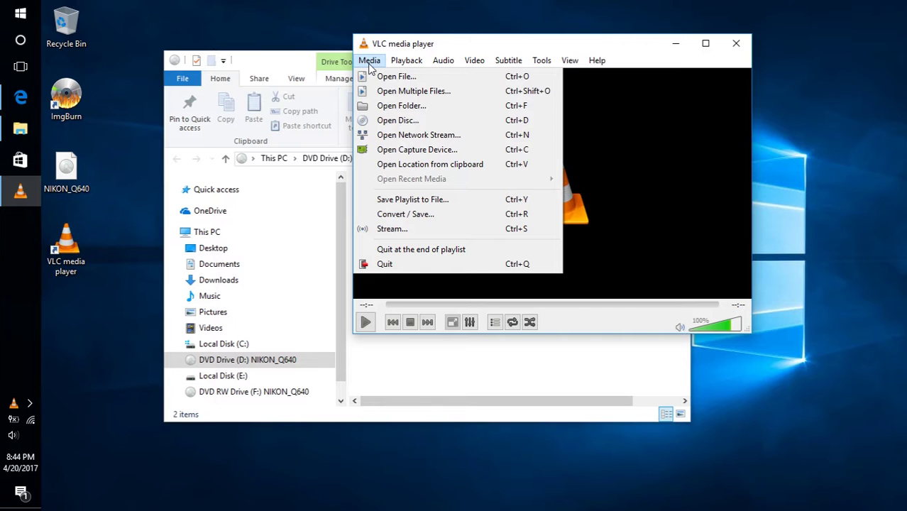
left_click(388, 120)
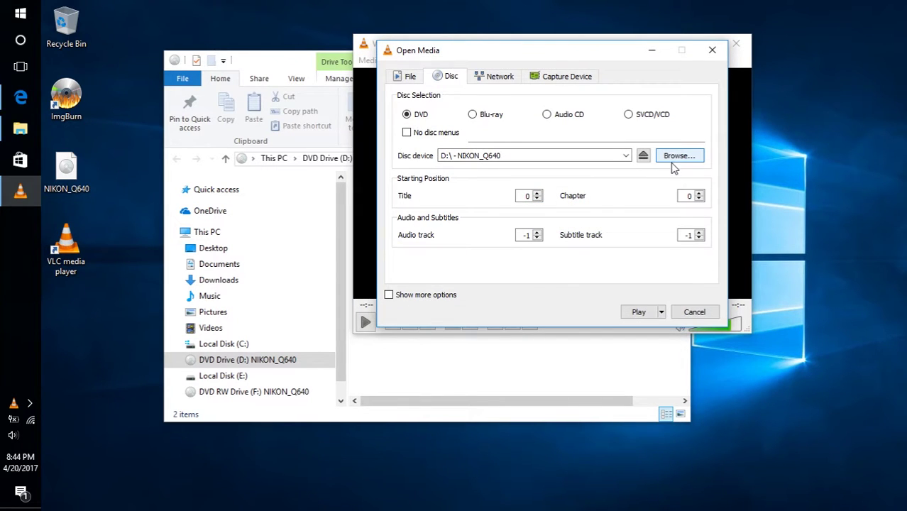
left_click(624, 156)
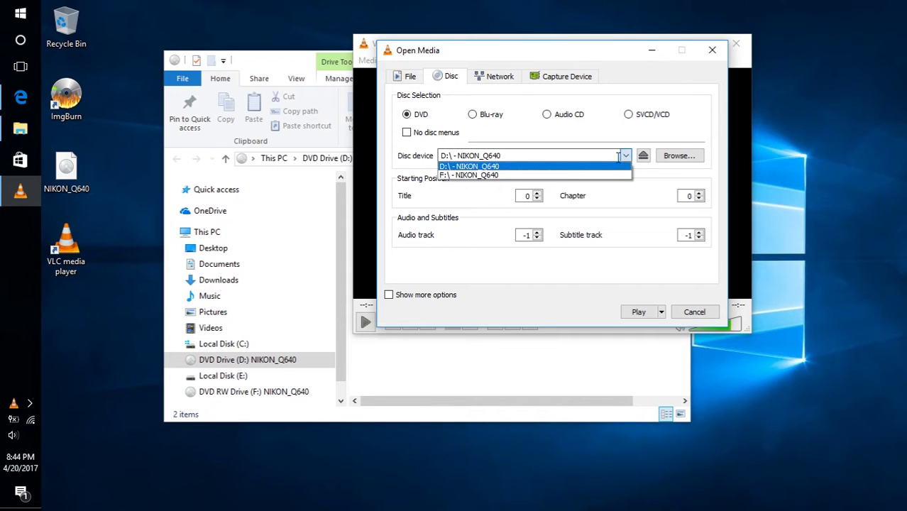
left_click(521, 168)
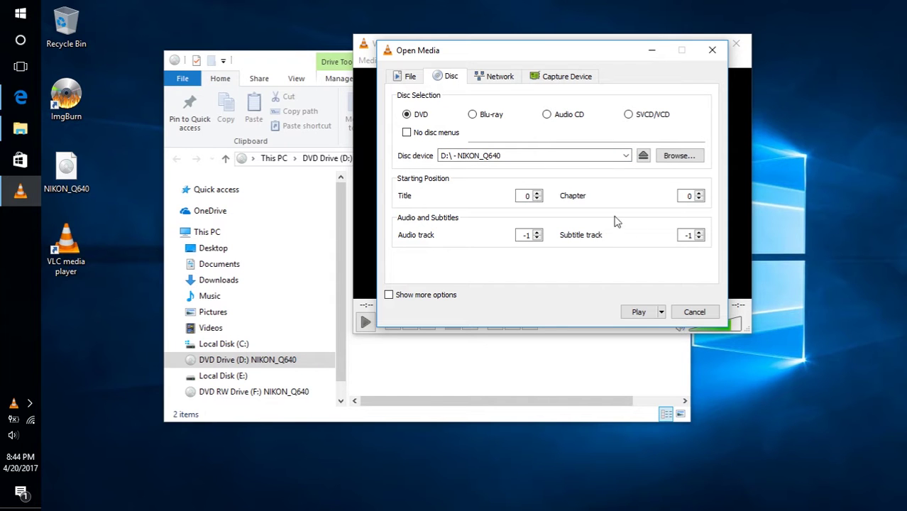
left_click(638, 313)
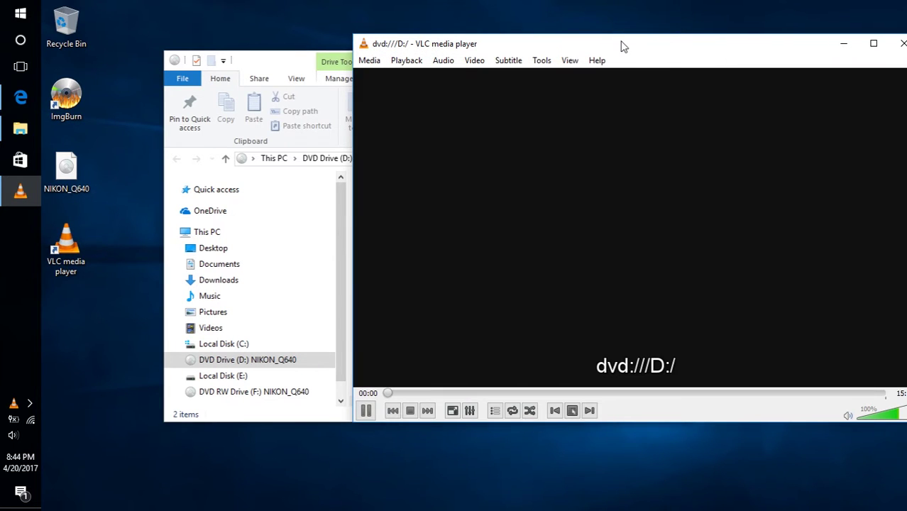
left_click_drag(622, 45, 452, 34)
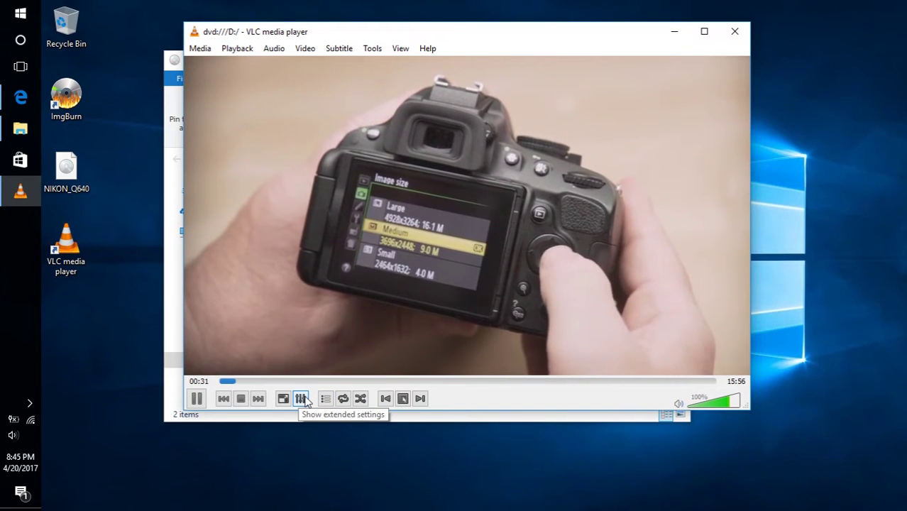
Mute and pause the DVD playback, and shift the player window slightly sideways
left_click(680, 405)
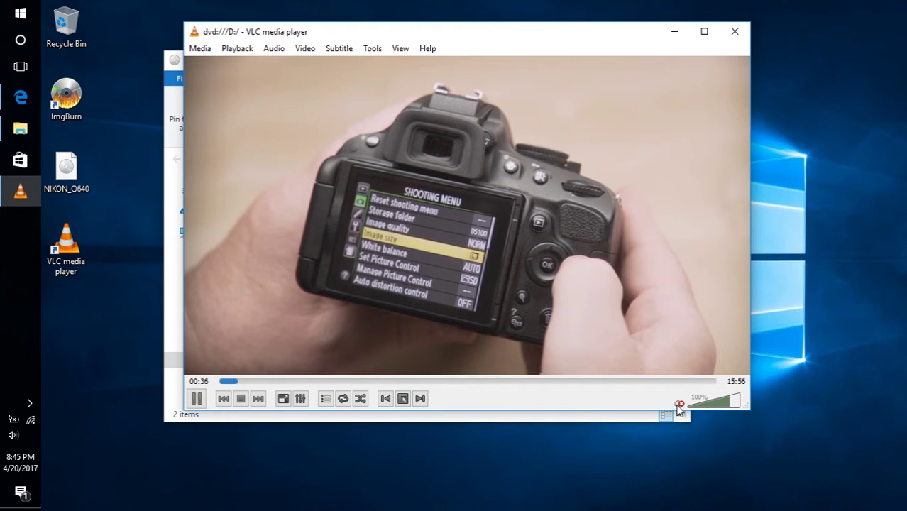
left_click(197, 399)
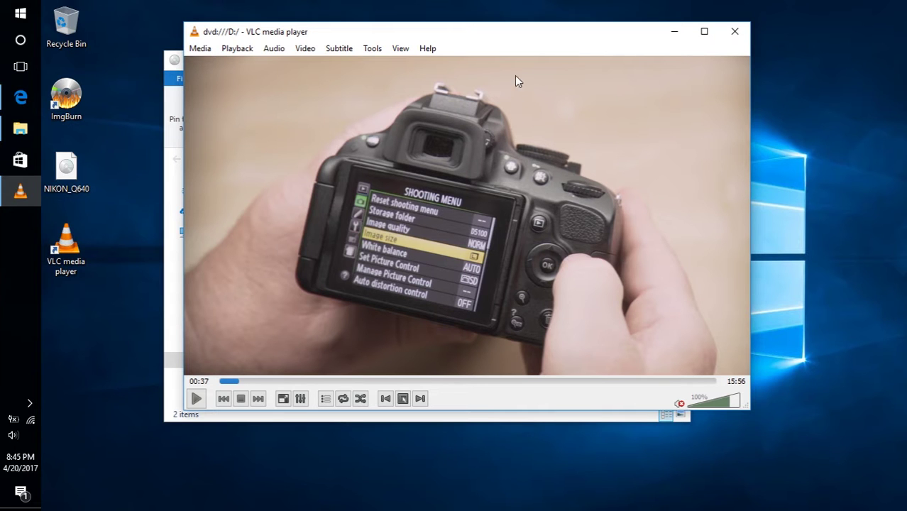
left_click_drag(476, 36, 430, 38)
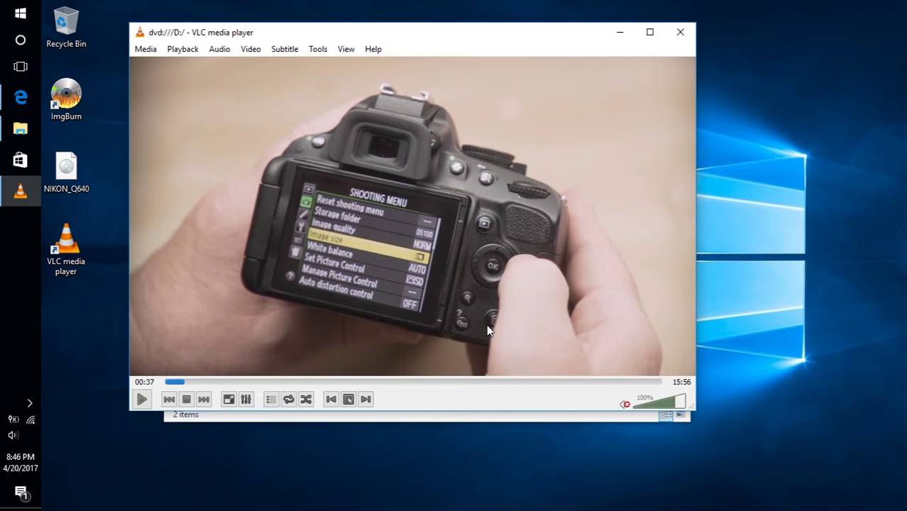
Maximize the player window, and resume the DVD with its sound unmuted for a few seconds before pausing it
left_click(649, 32)
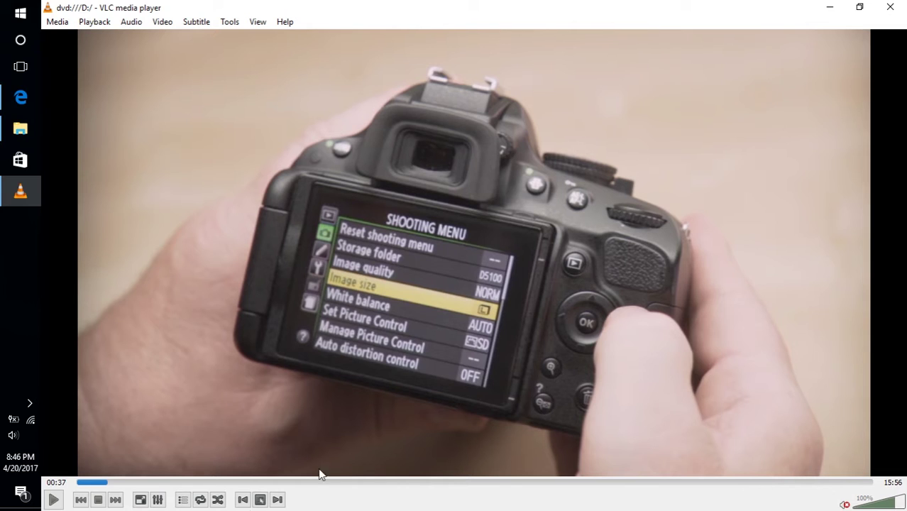
left_click(53, 499)
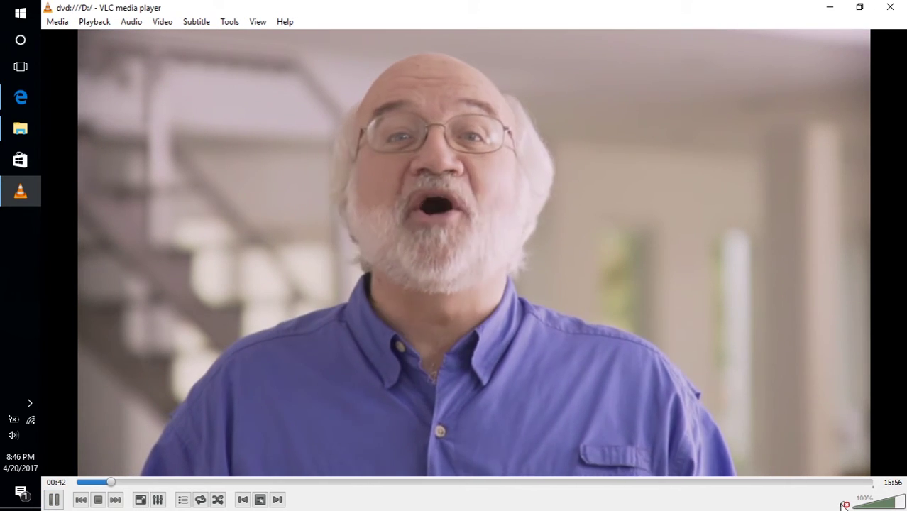
left_click(845, 505)
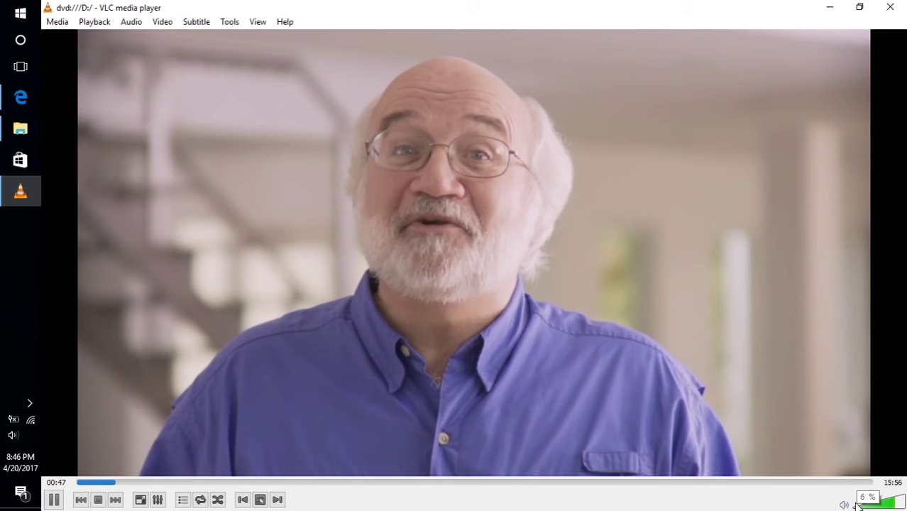
left_click(53, 499)
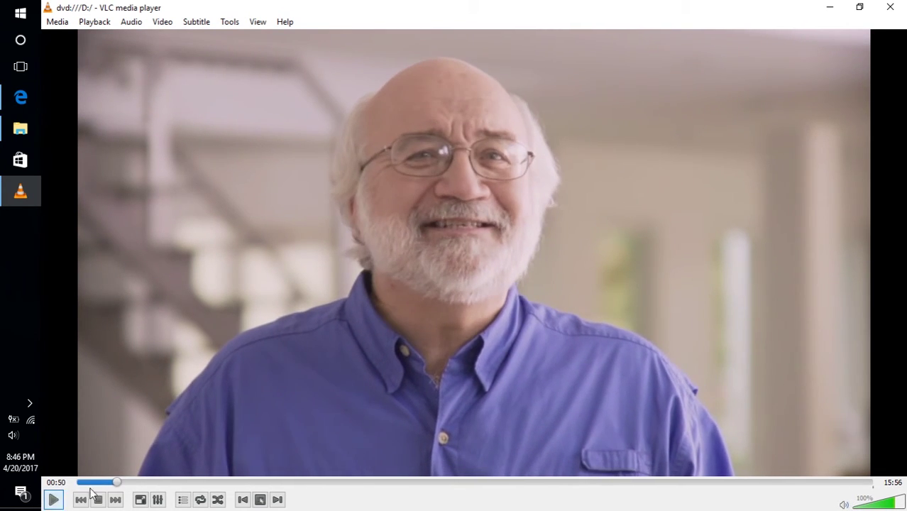
Restore the player window to its smaller size, reposition it, and minimize the DVD Drive (D:) File Explorer window
left_click(859, 7)
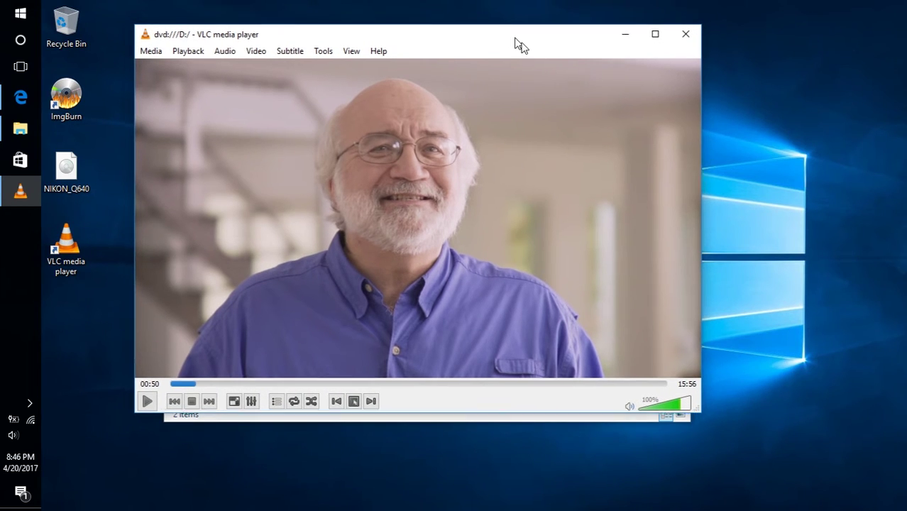
left_click_drag(518, 40, 566, 86)
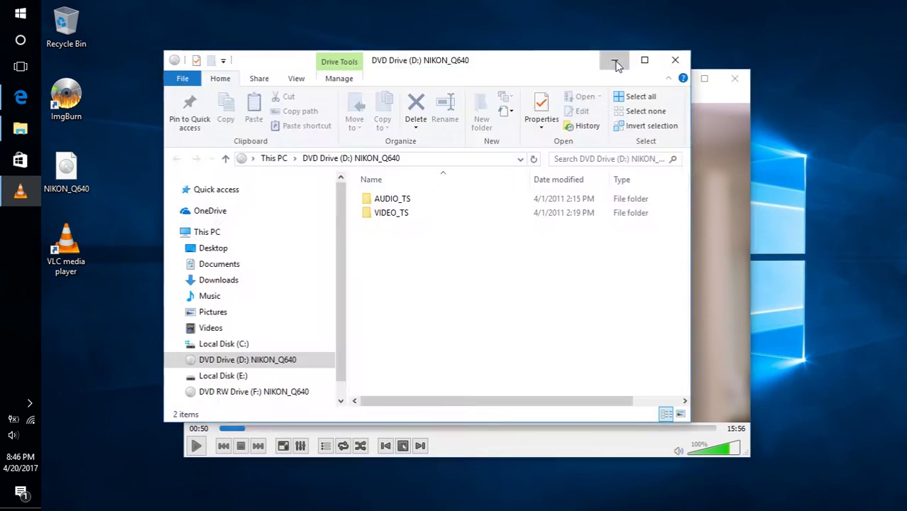
left_click(616, 61)
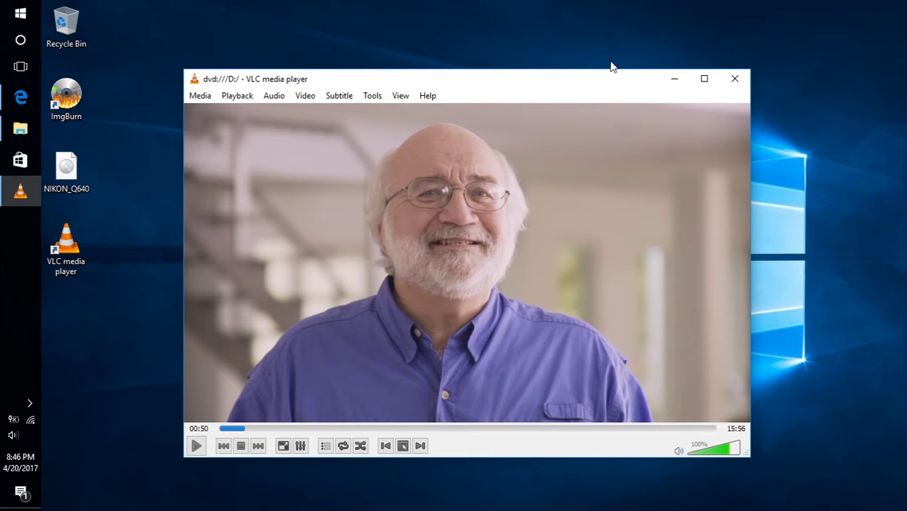